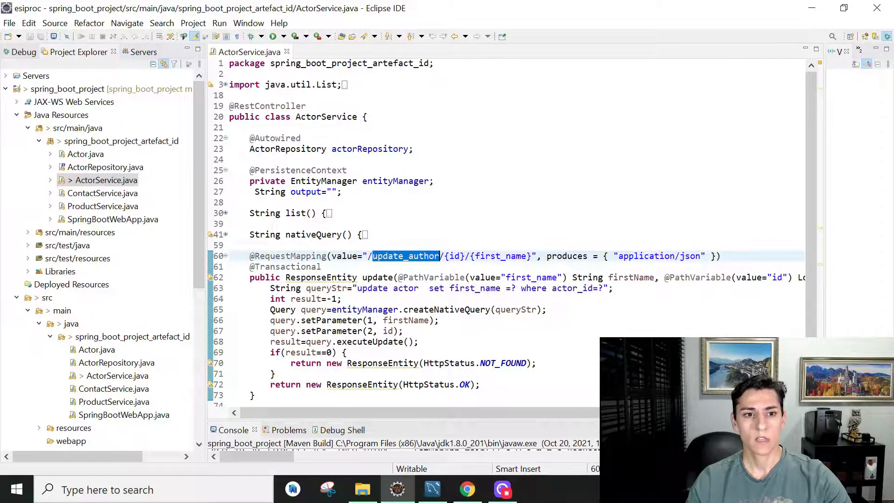
# Highlight the RestController and RequestMapping annotations and the update_author/{id}/{first_name} path
pyautogui.moveTo(307, 106); pyautogui.dragTo(229, 106)
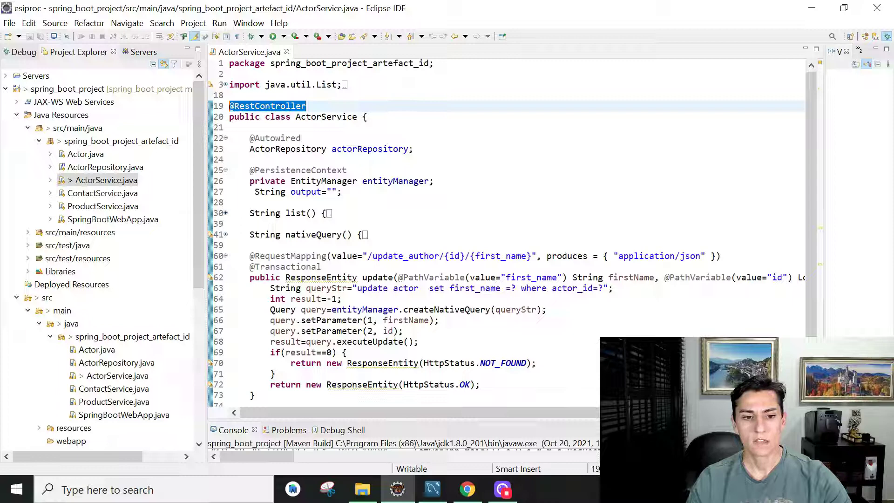
pyautogui.moveTo(250, 256); pyautogui.dragTo(312, 256)
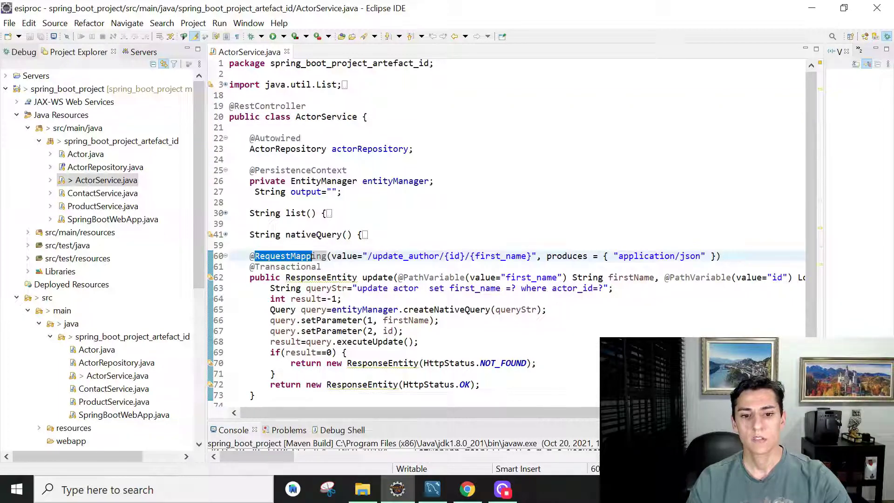
pyautogui.moveTo(373, 256); pyautogui.dragTo(445, 255)
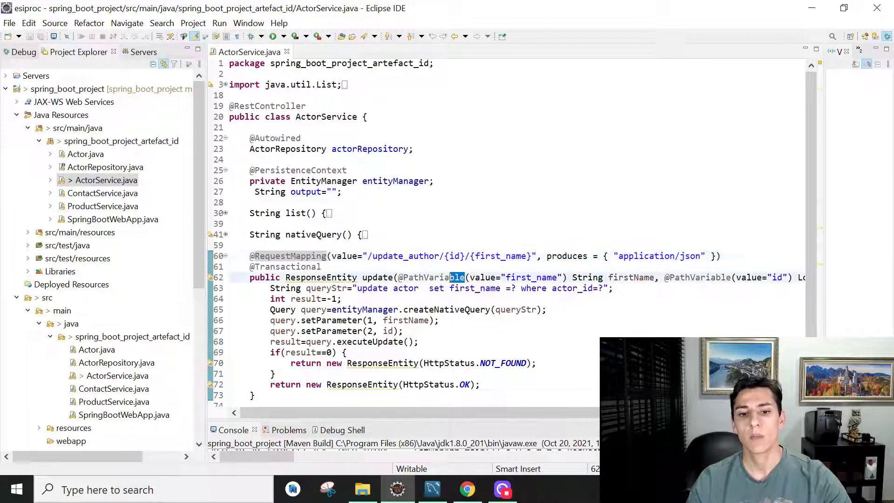
pyautogui.moveTo(465, 278); pyautogui.dragTo(398, 278)
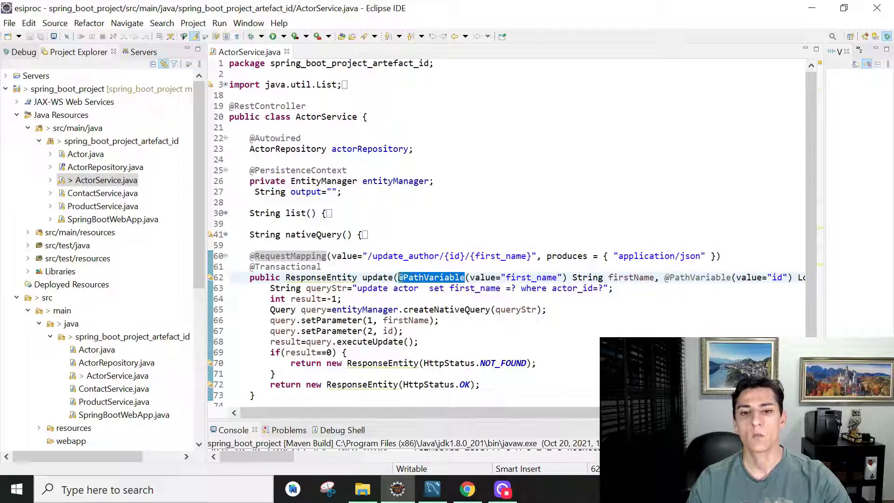
pyautogui.moveTo(465, 256); pyautogui.dragTo(447, 256)
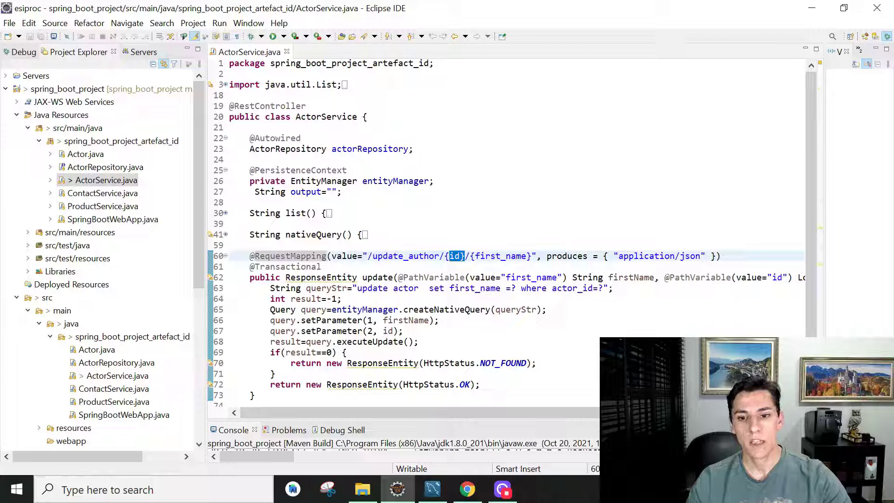
pyautogui.moveTo(536, 255); pyautogui.dragTo(491, 256)
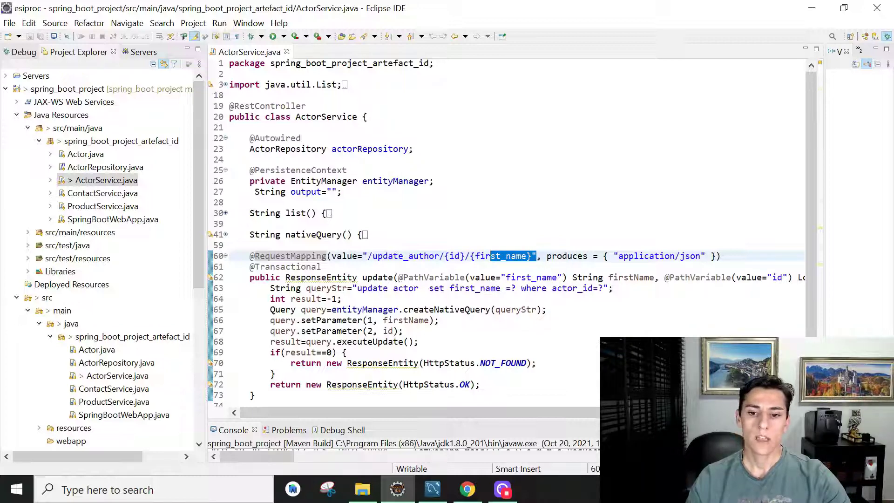
pyautogui.hscroll(3, 420, 412)
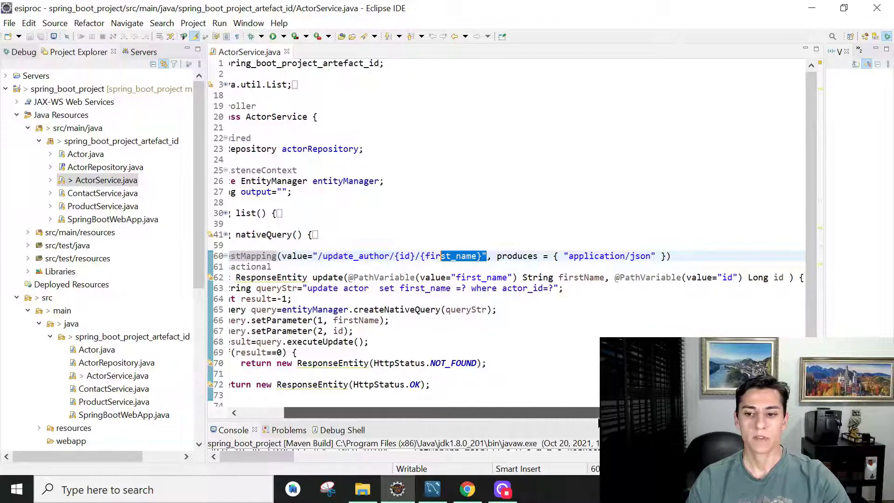
# Highlight the path variables, query placeholders, executeUpdate result and OK return, then show MySQL Workbench
pyautogui.moveTo(788, 277); pyautogui.dragTo(358, 278)
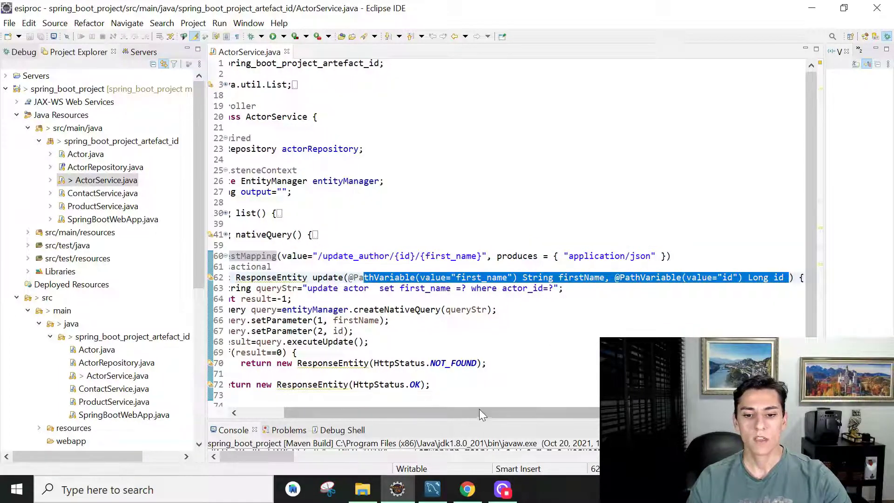
pyautogui.hscroll(-3, 479, 409)
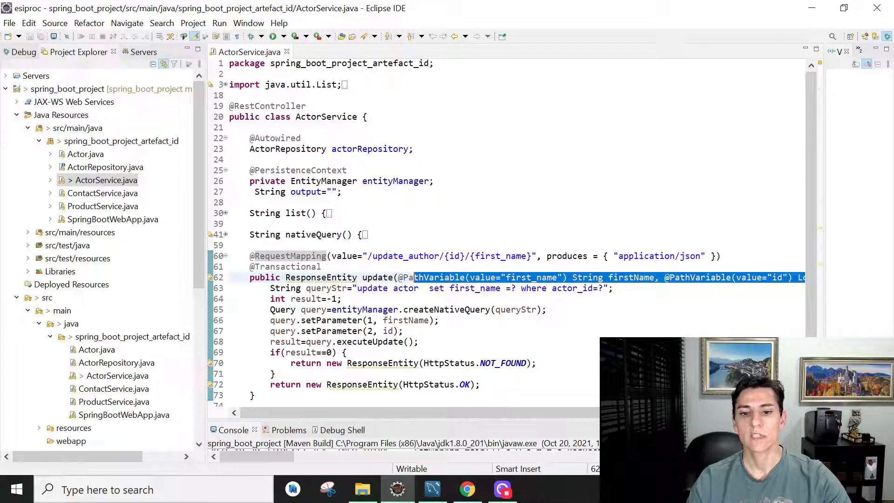
pyautogui.moveTo(515, 288); pyautogui.dragTo(449, 288)
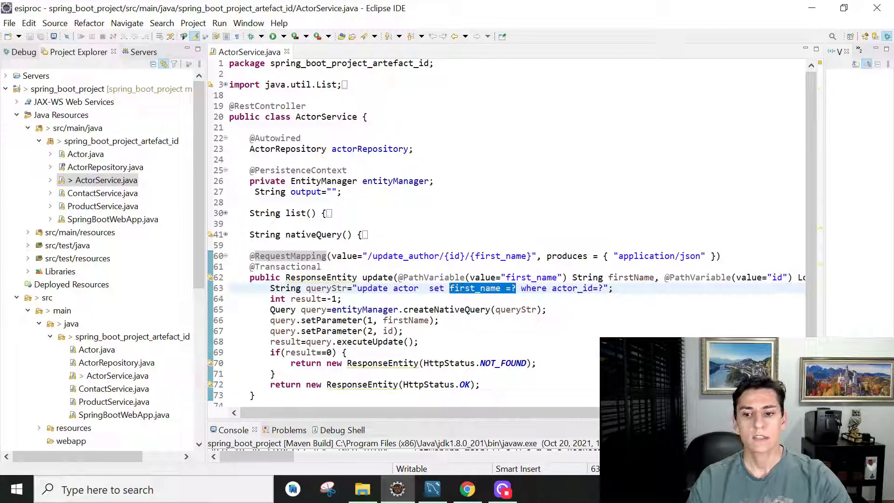
pyautogui.hscroll(3, 420, 412)
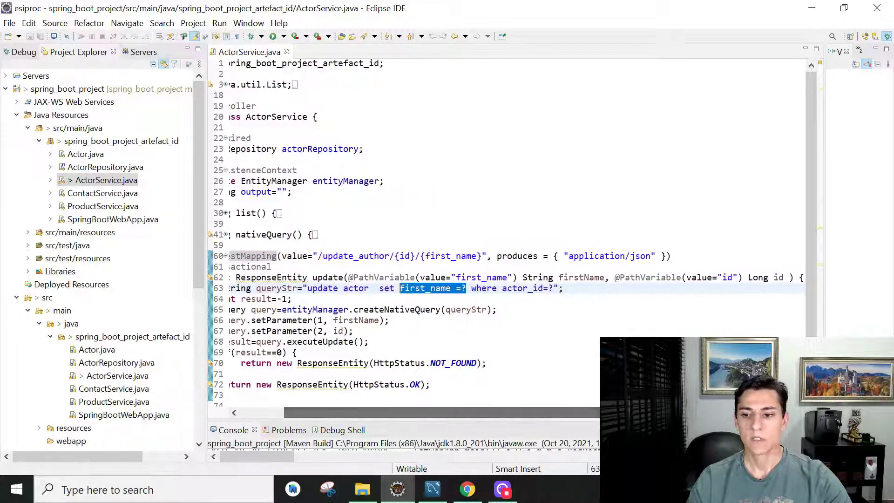
pyautogui.moveTo(742, 277); pyautogui.dragTo(682, 277)
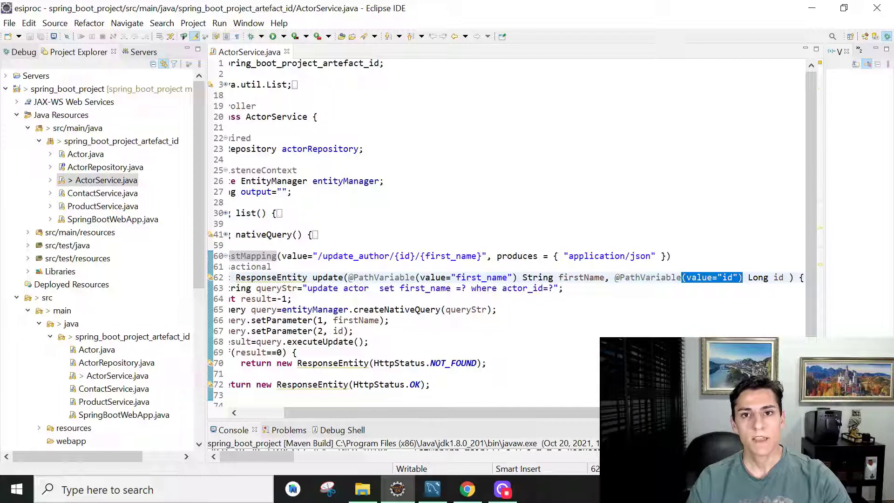
pyautogui.moveTo(541, 411); pyautogui.dragTo(497, 411)
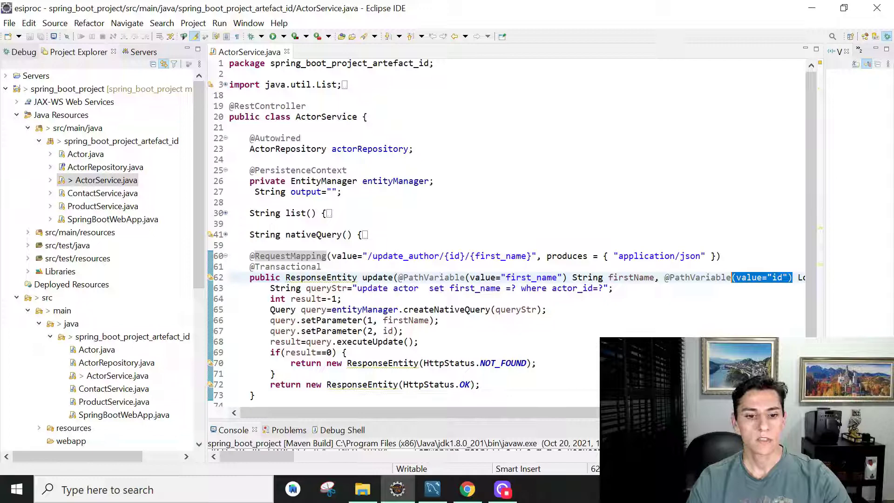
pyautogui.moveTo(302, 342); pyautogui.dragTo(270, 341)
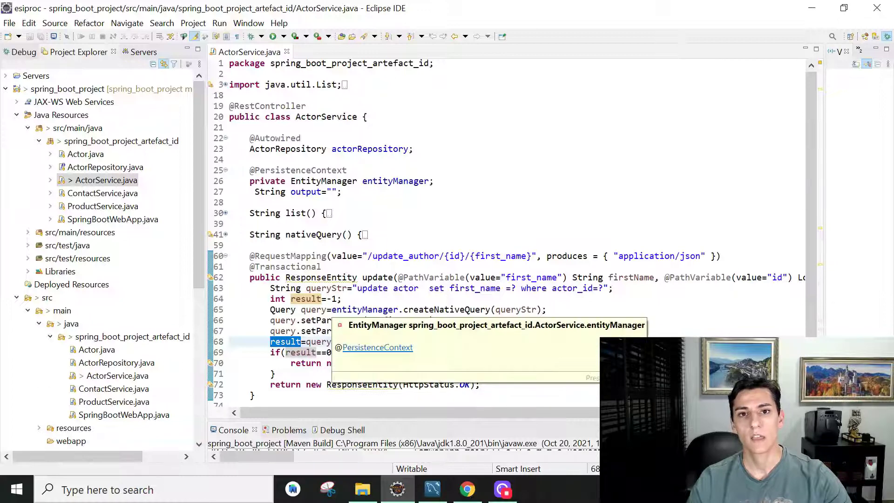
pyautogui.scroll(-1, 419, 308)
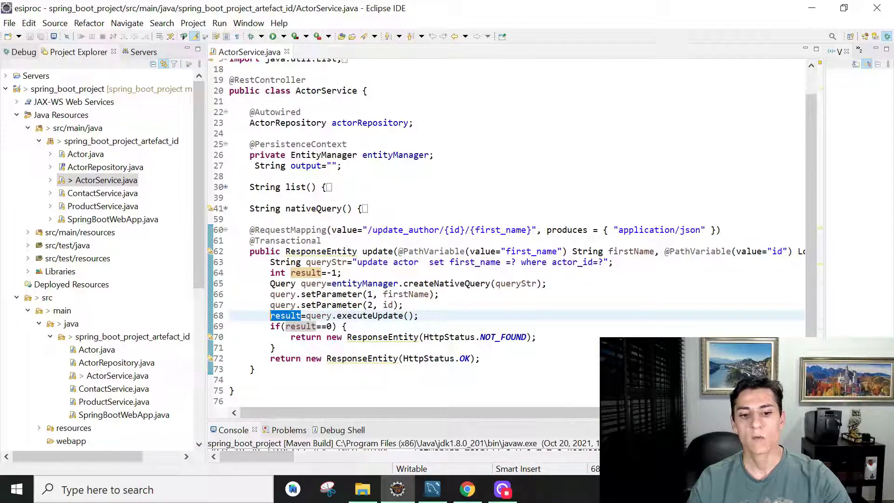
pyautogui.moveTo(475, 358); pyautogui.dragTo(403, 359)
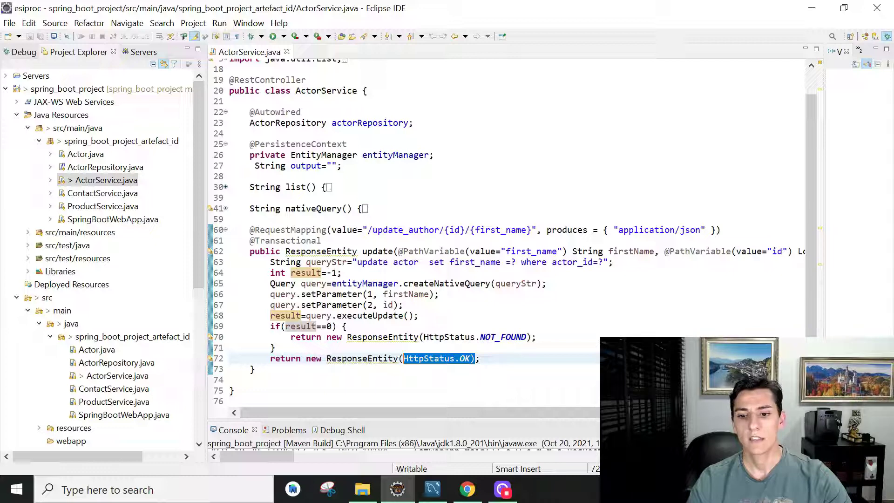
pyautogui.moveTo(608, 261); pyautogui.dragTo(563, 261)
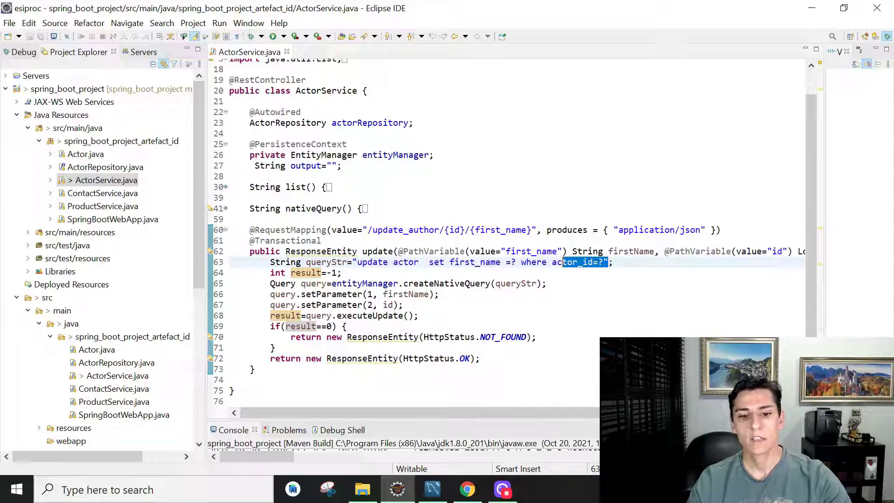
pyautogui.moveTo(417, 315); pyautogui.dragTo(347, 316)
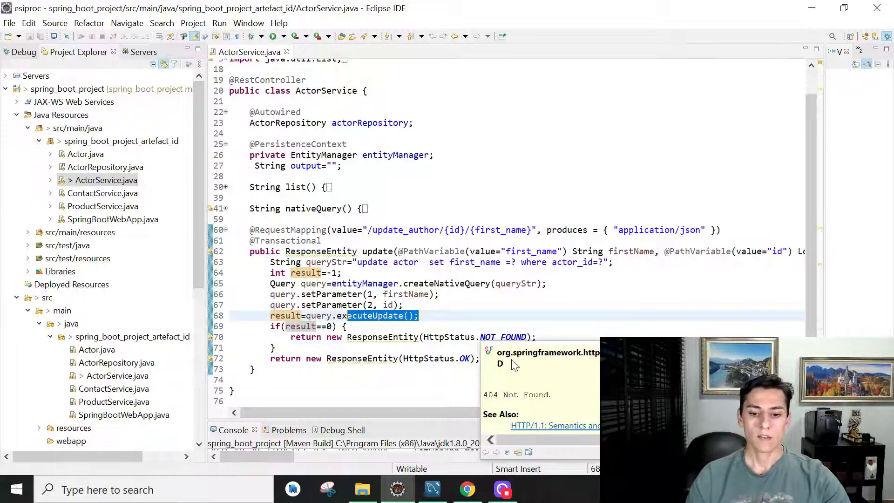
pyautogui.click(433, 489)
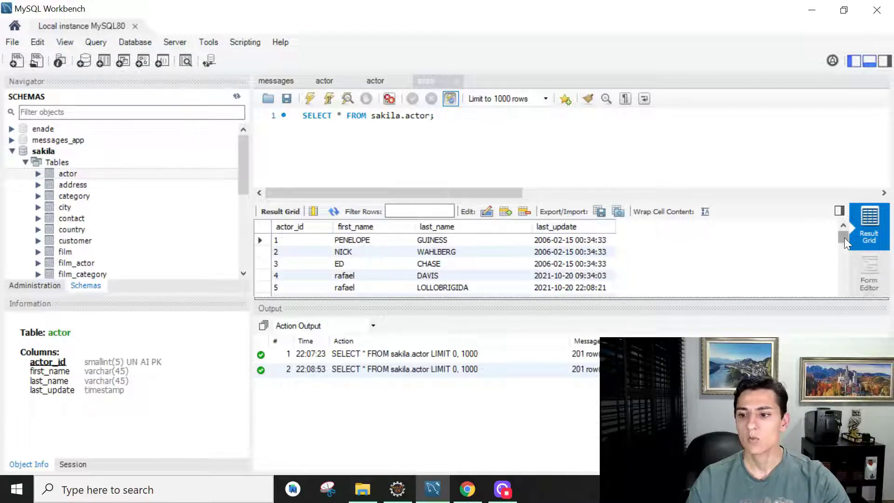
pyautogui.moveTo(844, 238); pyautogui.dragTo(842, 302)
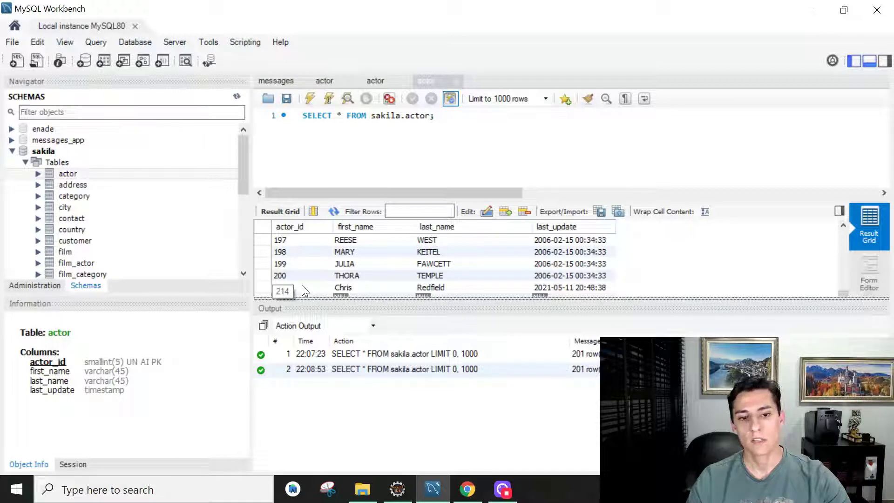
pyautogui.click(302, 284)
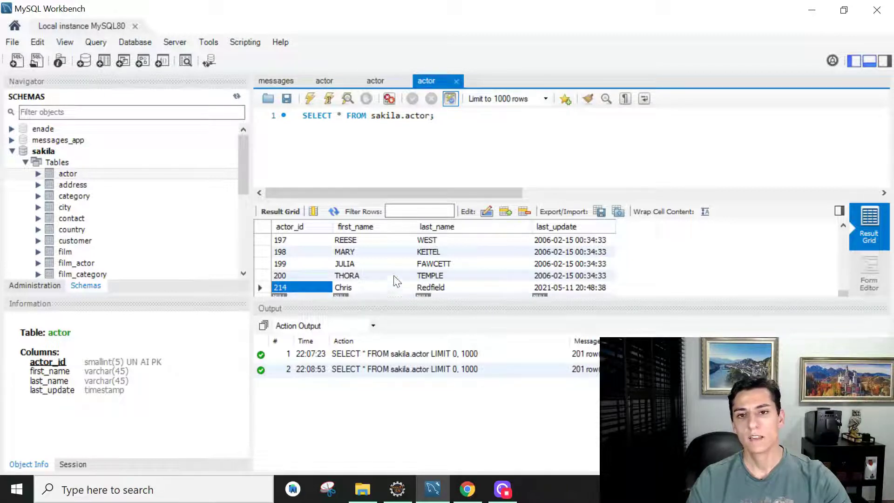
pyautogui.moveTo(844, 296)
pyautogui.mouseDown()
pyautogui.moveTo(842, 227)
pyautogui.moveTo(844, 300)
pyautogui.mouseUp()
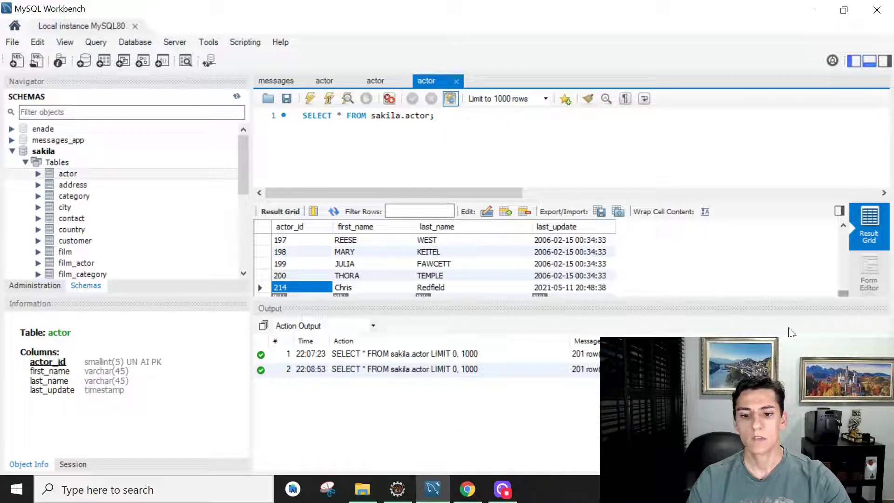
# In Chrome, request the update for id 2014 and simon, and inspect the failed request
pyautogui.click(468, 489)
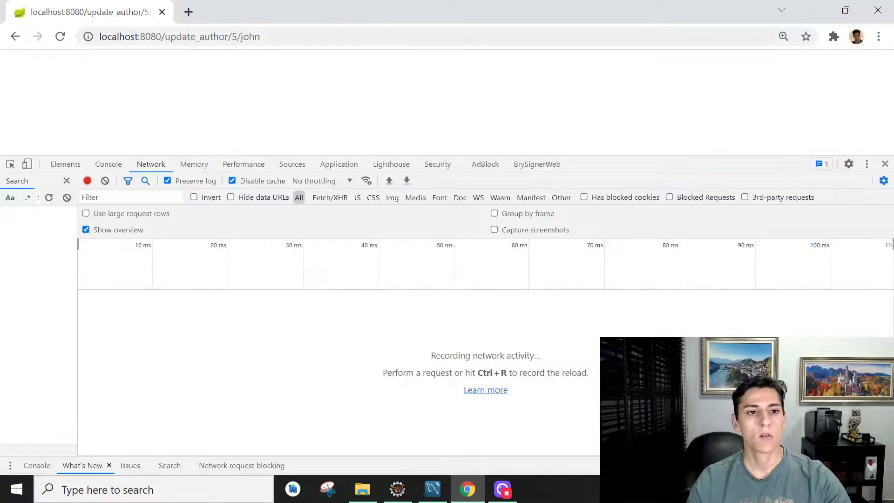
pyautogui.click(232, 36)
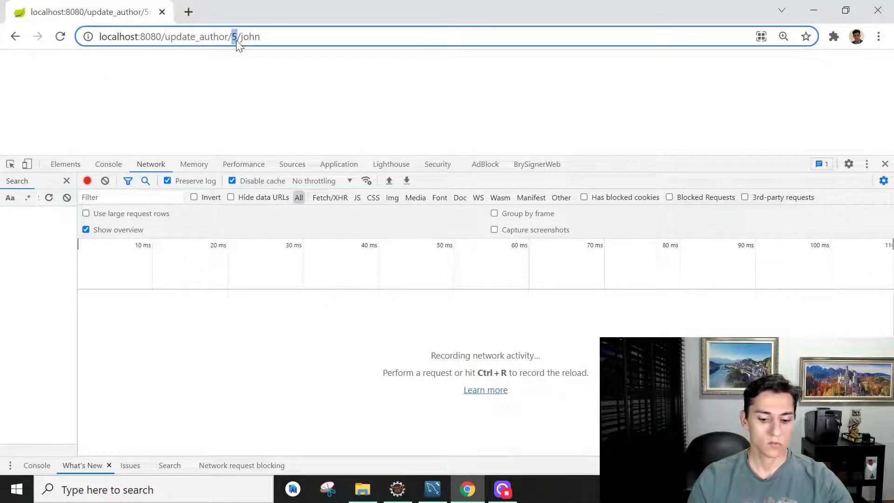
pyautogui.write('2014')
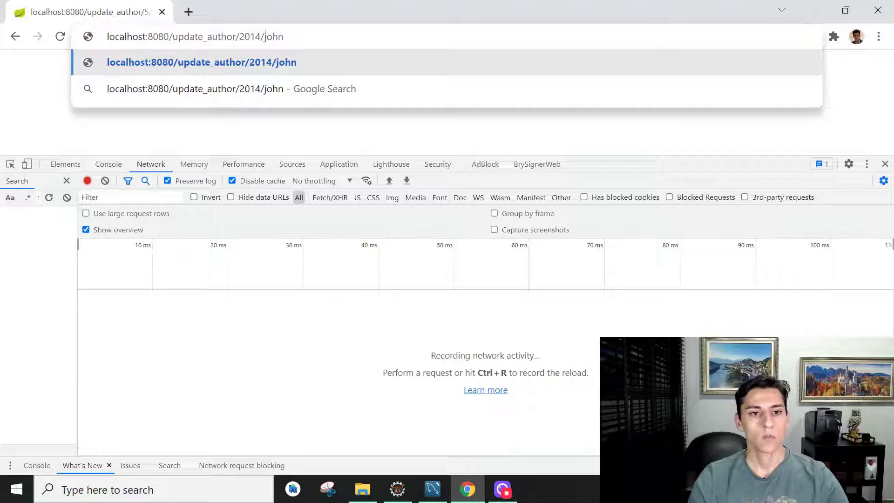
pyautogui.hotkey('shift', 'Left')
pyautogui.hotkey('shift', 'Left')
pyautogui.hotkey('shift', 'Left')
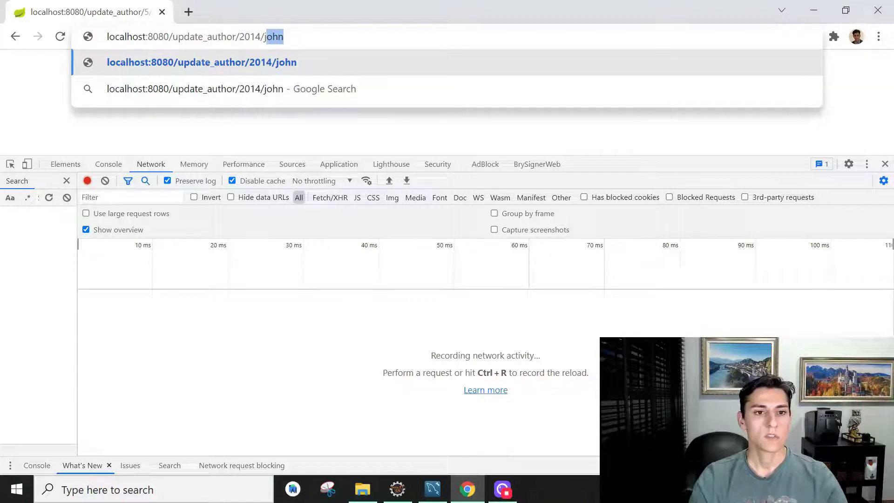
pyautogui.write('s')
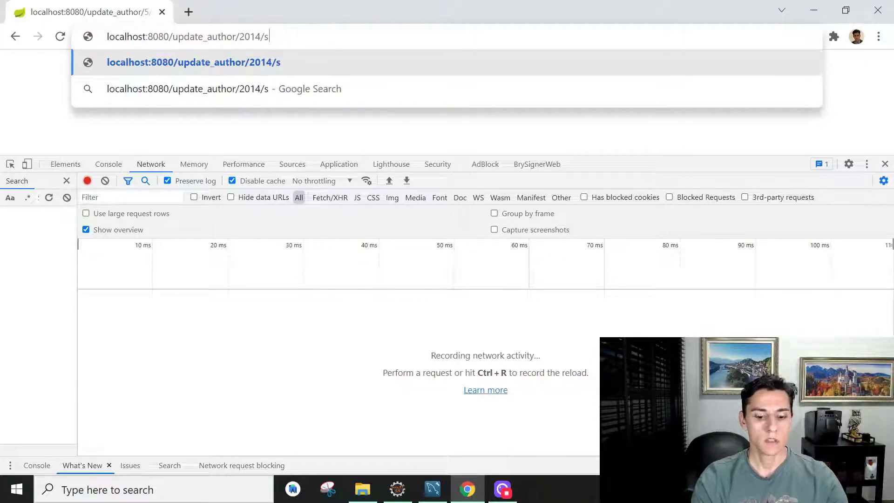
pyautogui.write('imon')
pyautogui.press('Return')
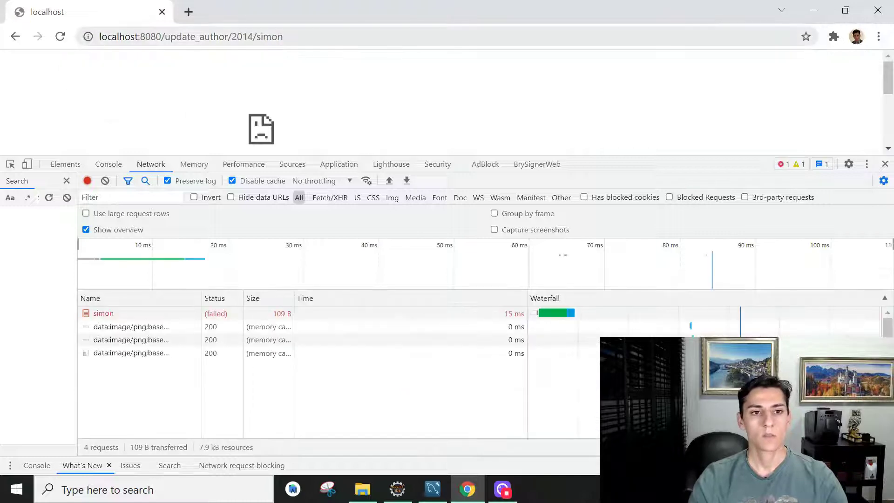
pyautogui.click(207, 313)
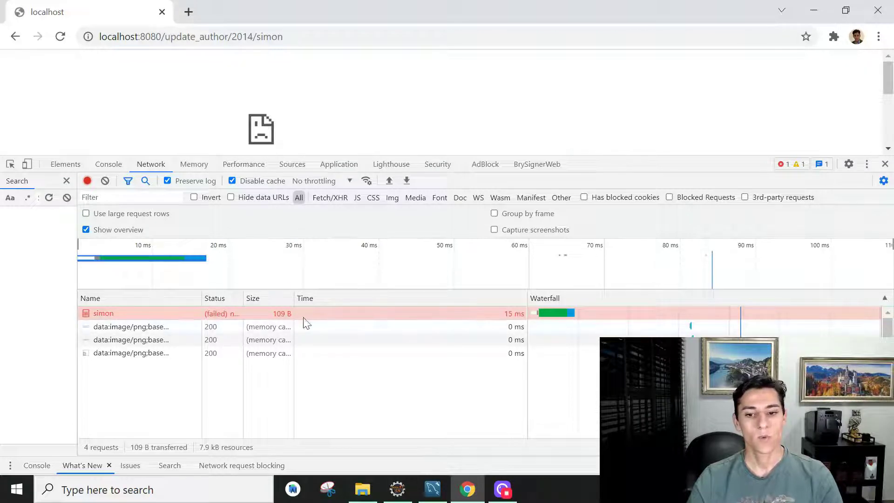
pyautogui.doubleClick(139, 314)
pyautogui.click(116, 11)
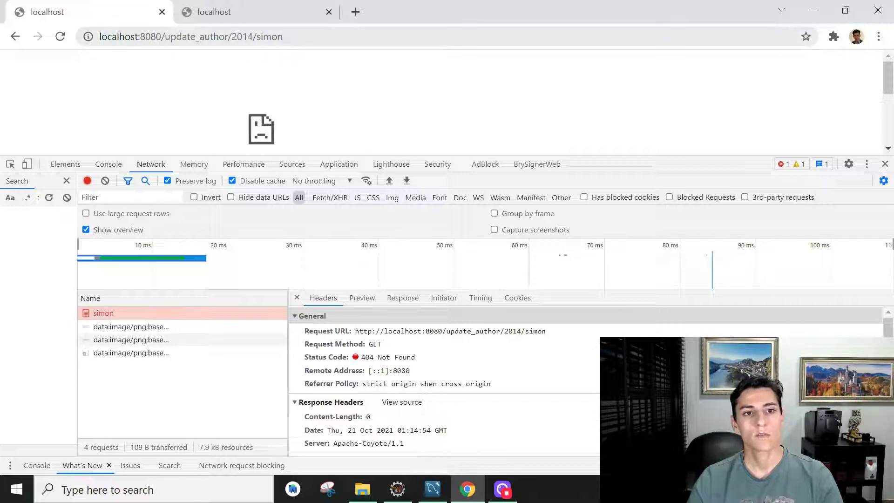
# Change the author id to 214, reload, and inspect the 200 OK status
pyautogui.moveTo(251, 37); pyautogui.dragTo(242, 36)
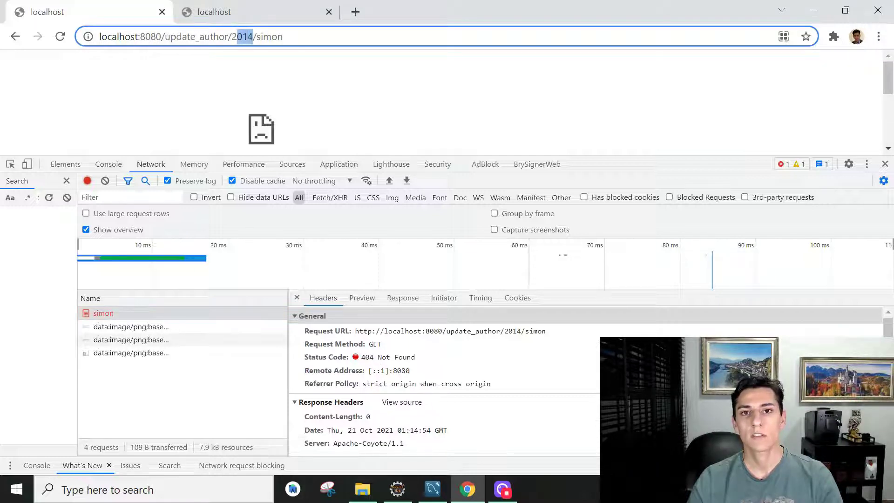
pyautogui.press('BackSpace')
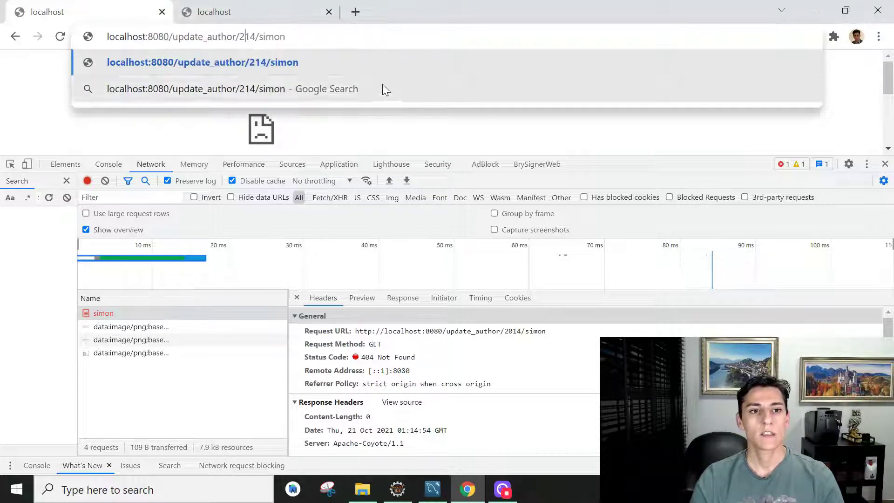
pyautogui.click(383, 65)
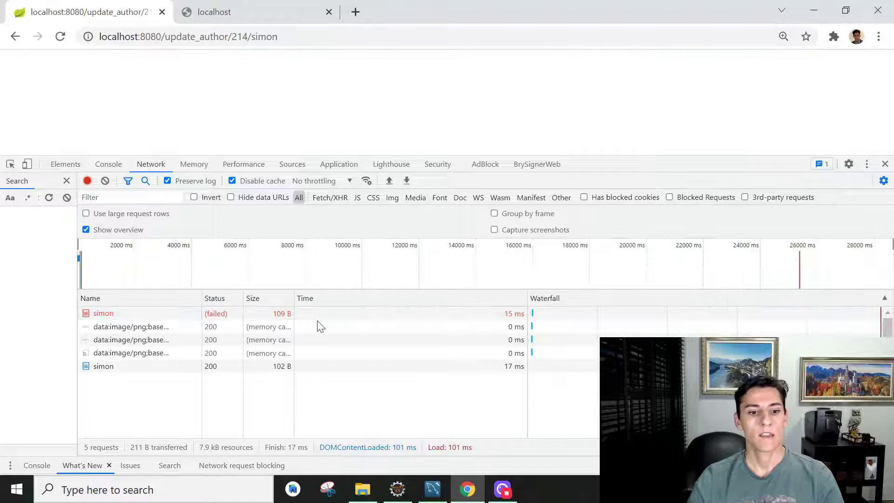
pyautogui.click(123, 367)
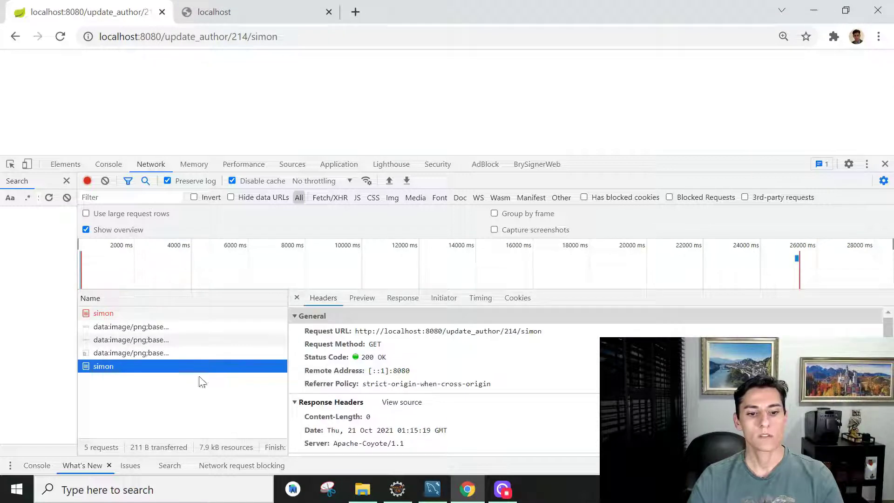
pyautogui.click(386, 358)
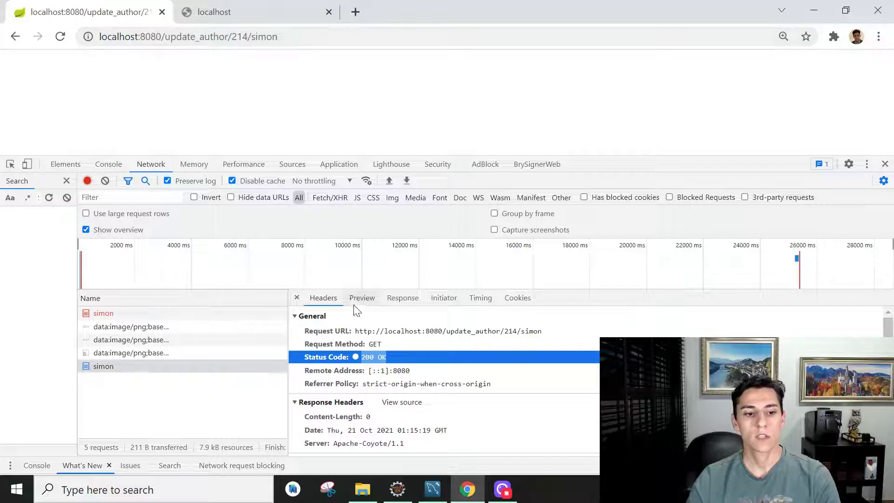
# Change the author id to 2166, reload, and open that request's details
pyautogui.click(249, 37)
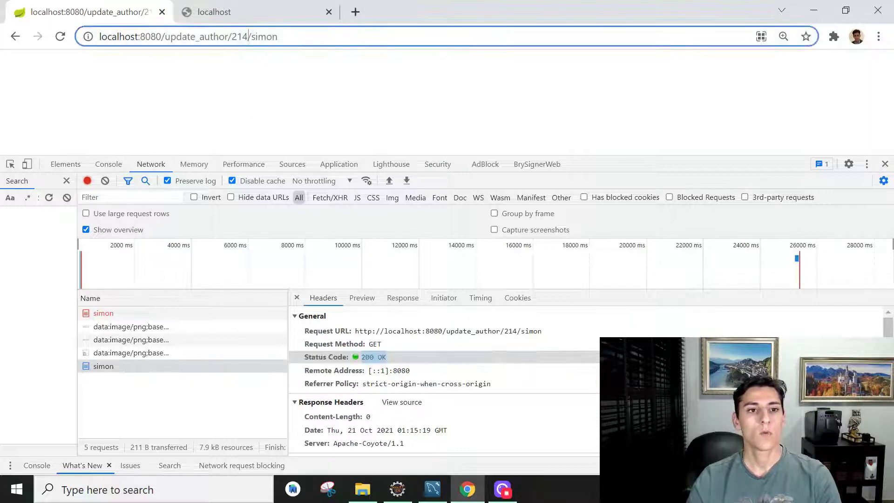
pyautogui.write('66')
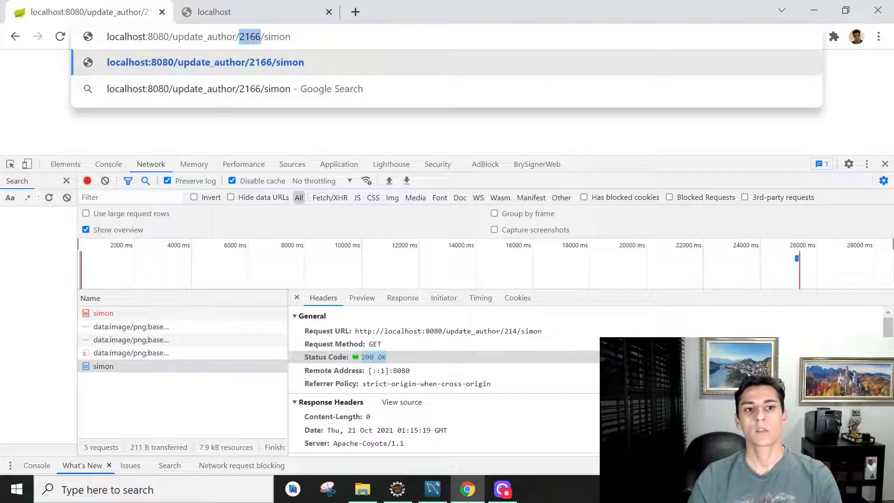
pyautogui.press('Return')
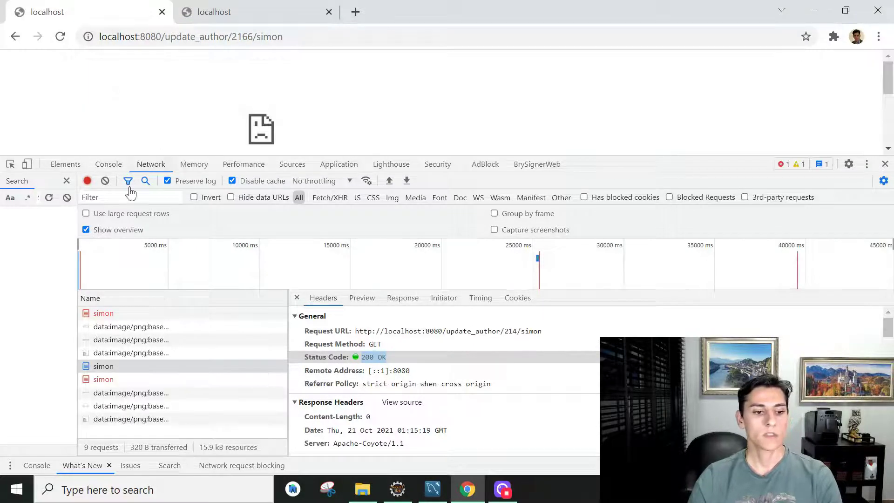
pyautogui.click(103, 379)
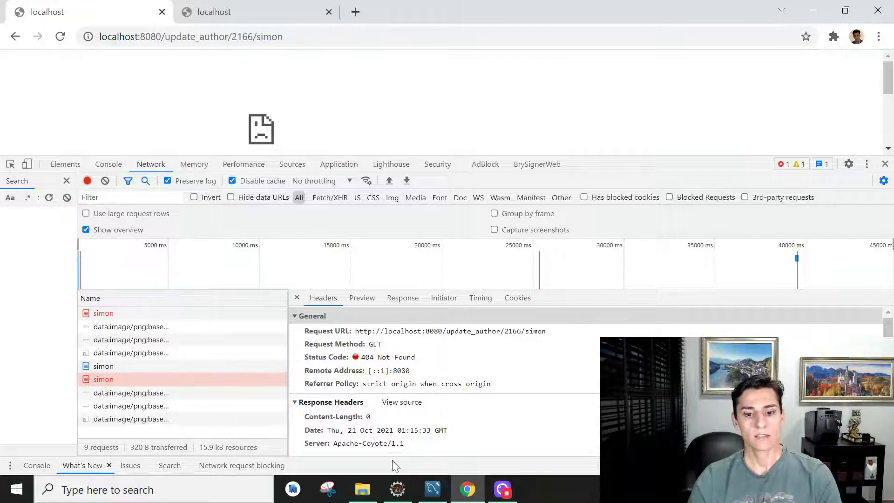
# Back in Eclipse, highlight ResponseEntity, the NOT_FOUND return and HttpStatus.OK in the update method
pyautogui.click(399, 490)
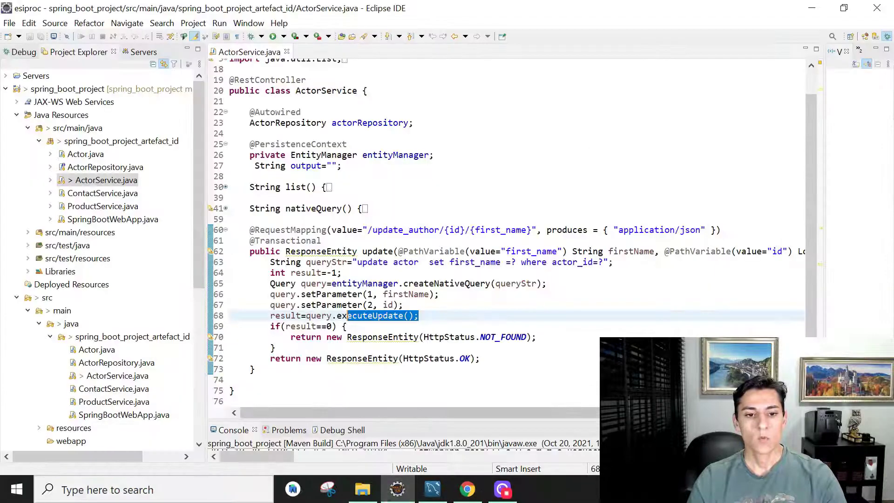
pyautogui.moveTo(358, 251); pyautogui.dragTo(286, 251)
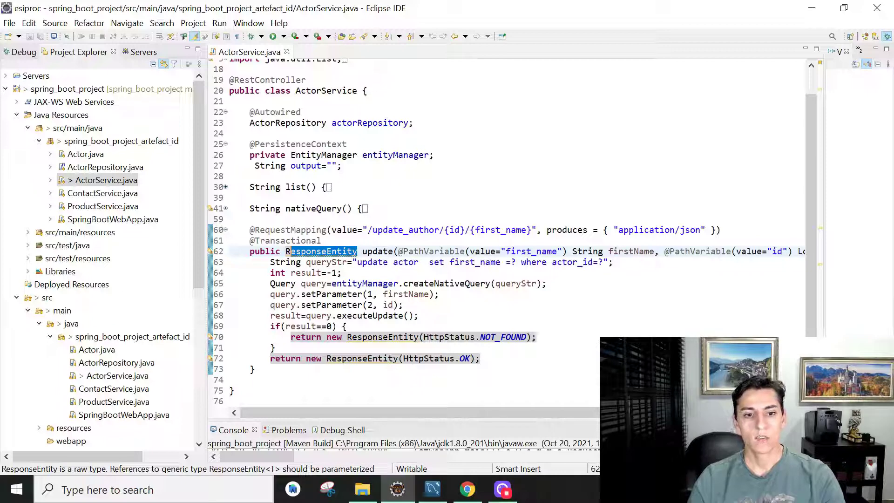
pyautogui.moveTo(419, 337); pyautogui.dragTo(345, 337)
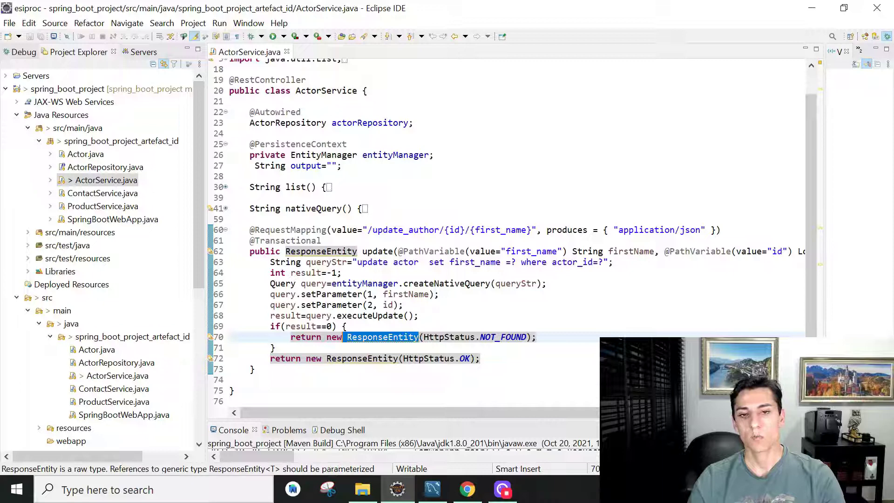
pyautogui.press('End')
pyautogui.doubleClick(504, 337)
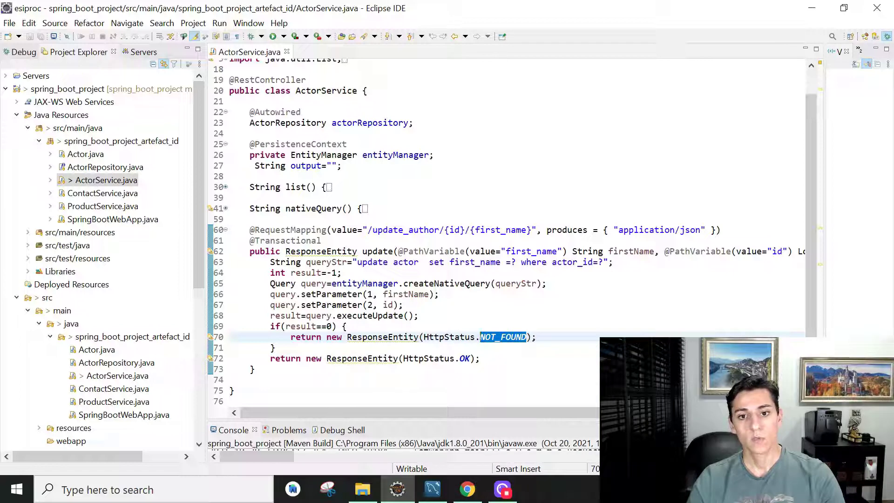
pyautogui.moveTo(469, 358); pyautogui.dragTo(410, 358)
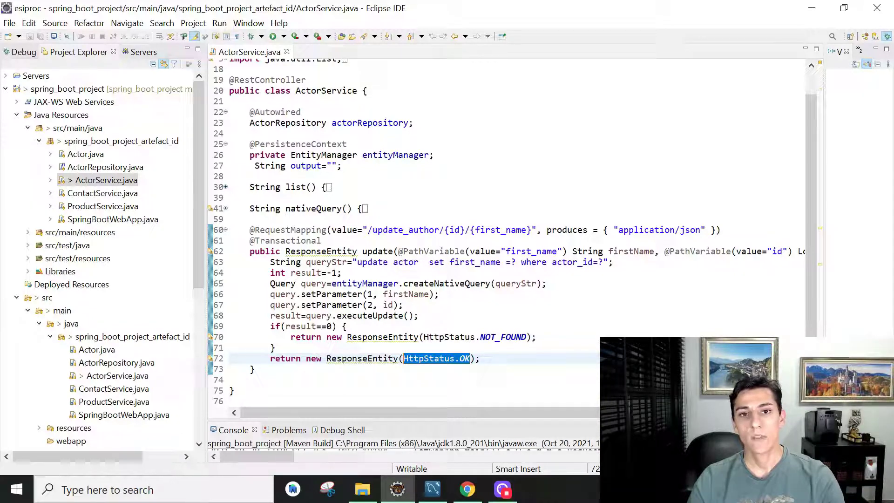
pyautogui.click(528, 336)
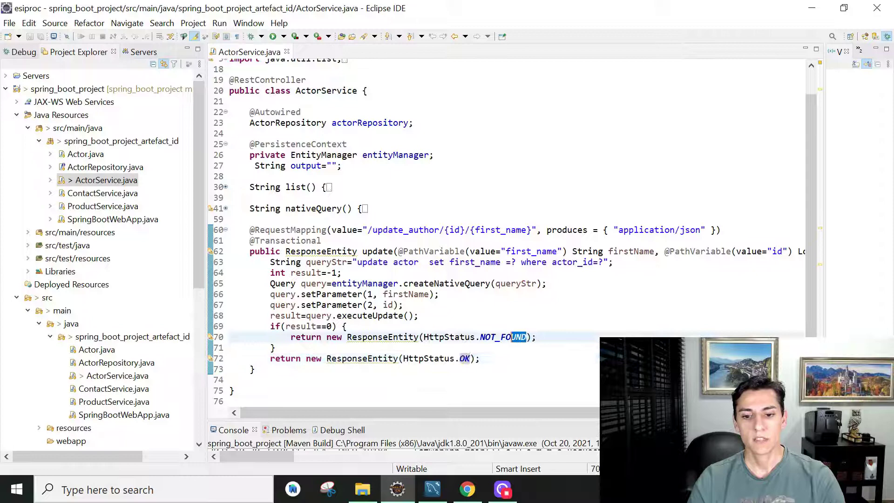
pyautogui.hotkey('ctrl', 'shift', 'Left')
pyautogui.hotkey('ctrl', 'shift', 'Left')
pyautogui.hotkey('ctrl', 'shift', 'Left')
pyautogui.press('BackSpace')
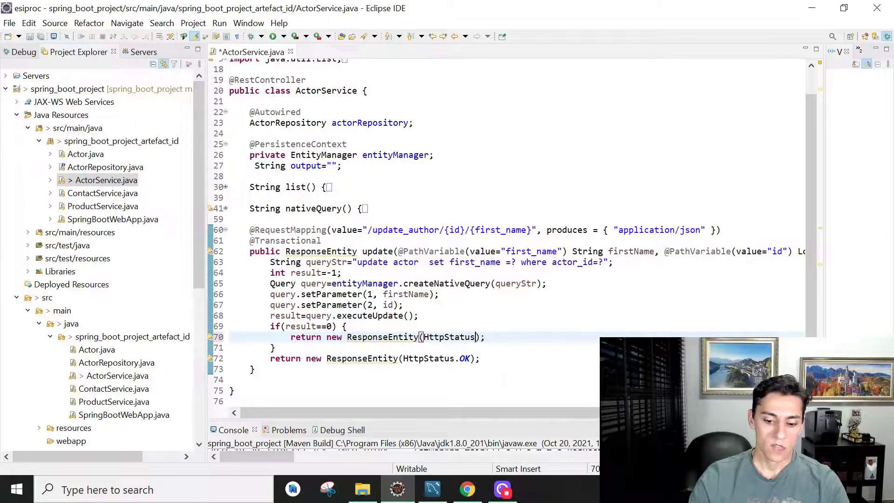
pyautogui.write('.')
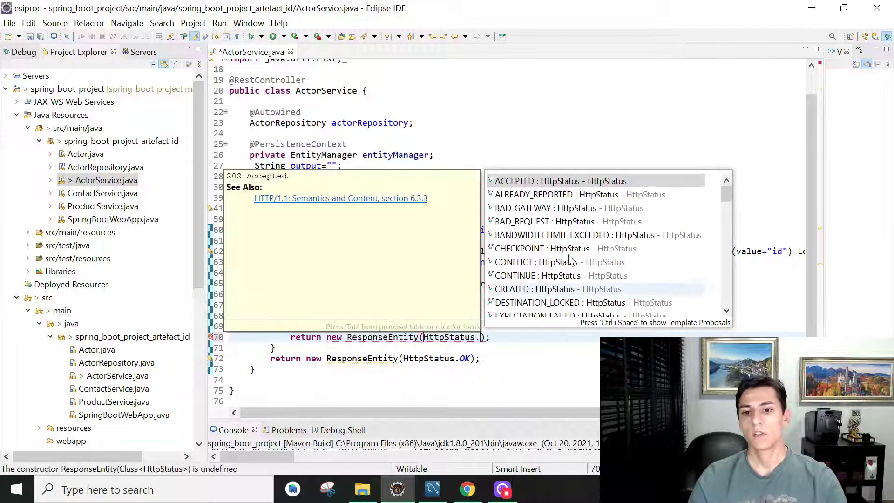
pyautogui.scroll(-2, 573, 245)
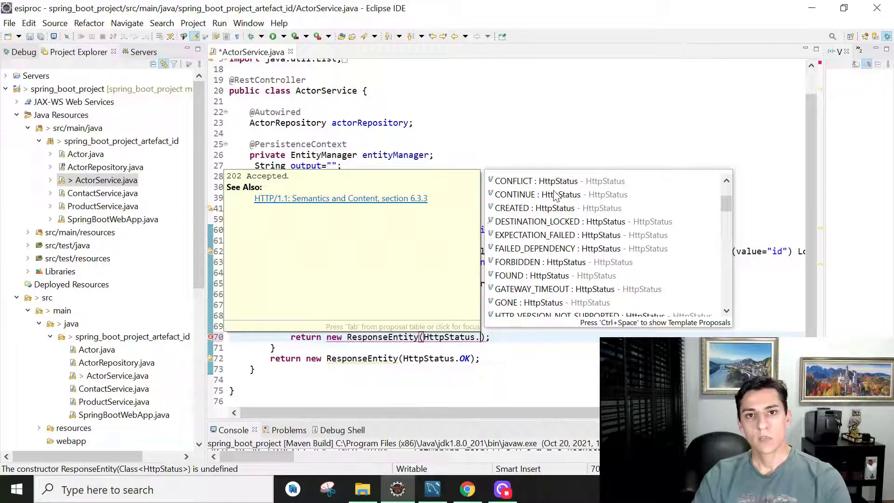
pyautogui.scroll(-1, 557, 224)
pyautogui.scroll(-1, 545, 237)
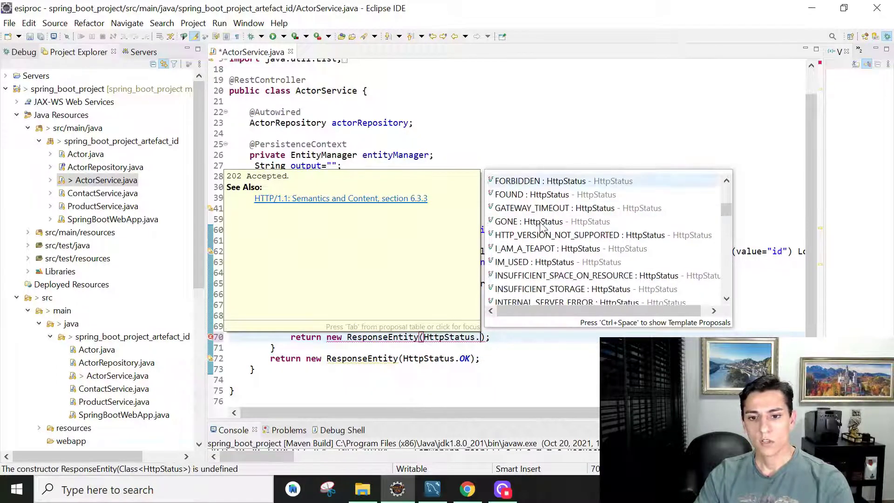
pyautogui.scroll(-1, 531, 245)
pyautogui.scroll(-1, 523, 251)
pyautogui.scroll(-1, 522, 255)
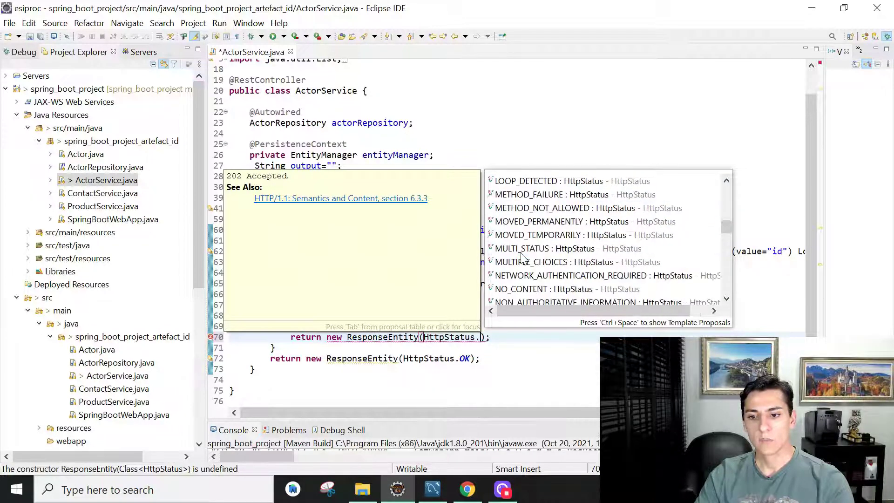
pyautogui.scroll(-1, 523, 252)
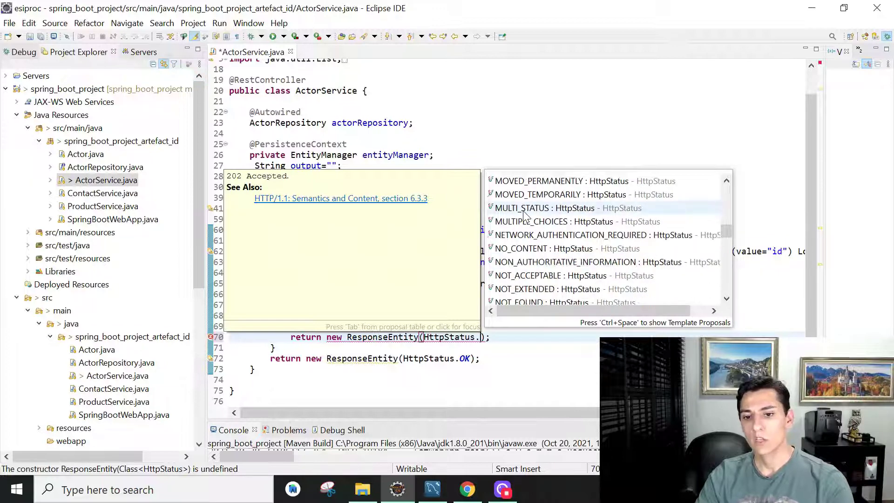
pyautogui.scroll(-1, 525, 223)
pyautogui.scroll(-2, 524, 215)
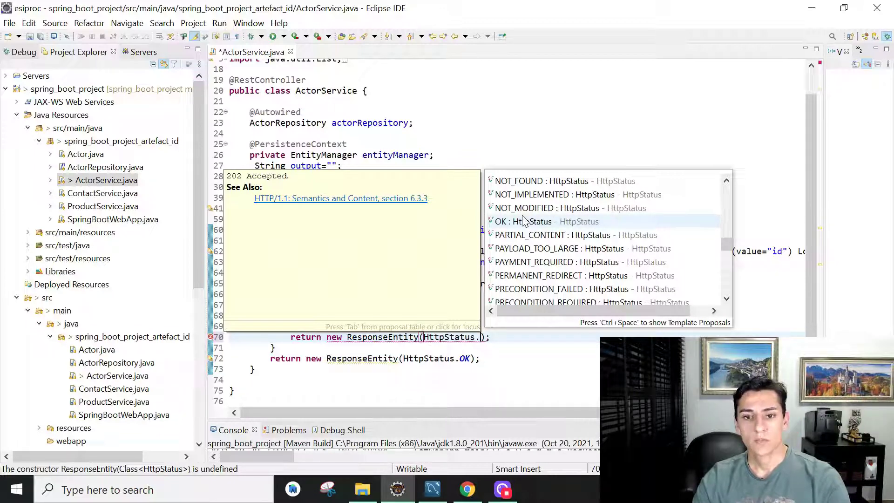
pyautogui.scroll(3, 526, 222)
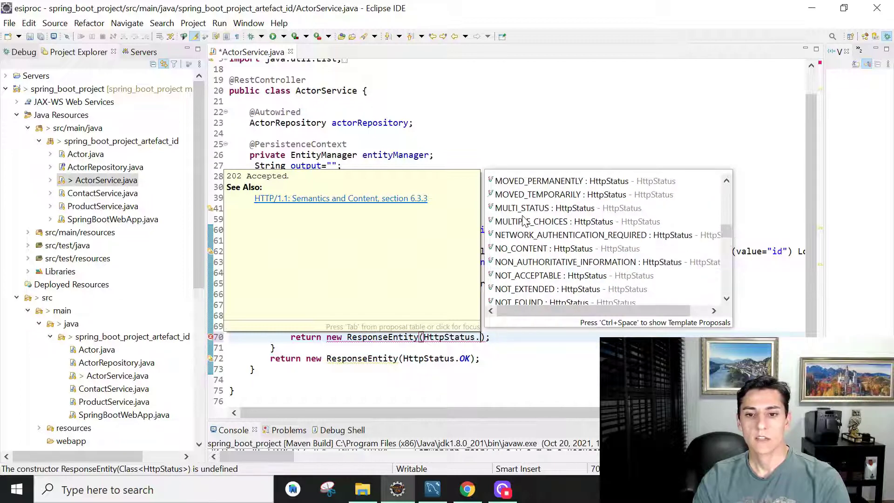
pyautogui.scroll(3, 526, 210)
pyautogui.press('Escape')
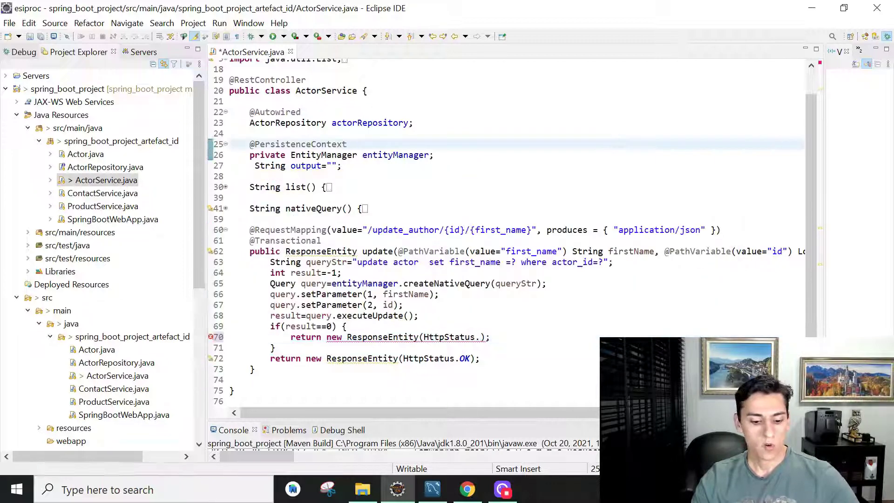
pyautogui.moveTo(482, 337); pyautogui.dragTo(477, 337)
pyautogui.hotkey('ctrl', 'v')
pyautogui.hotkey('ctrl', 's')
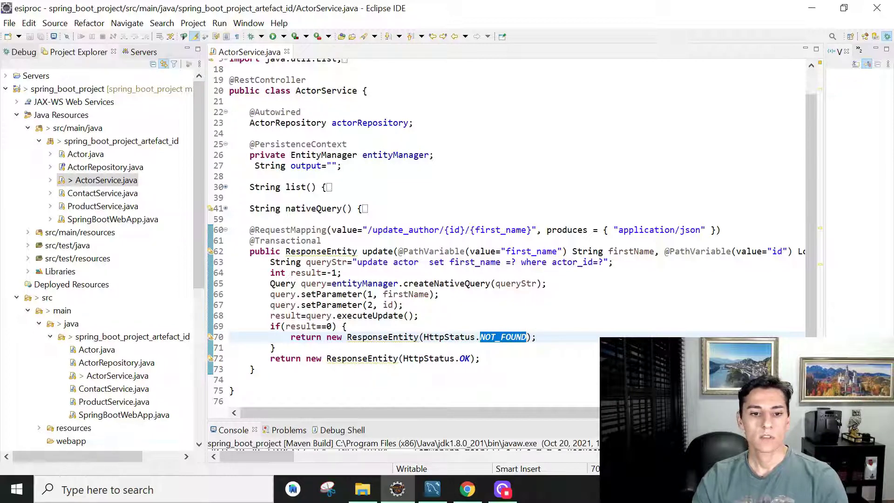
# In Chrome, highlight the 2166 request's 404 Not Found, then open the author 214 request
pyautogui.click(467, 490)
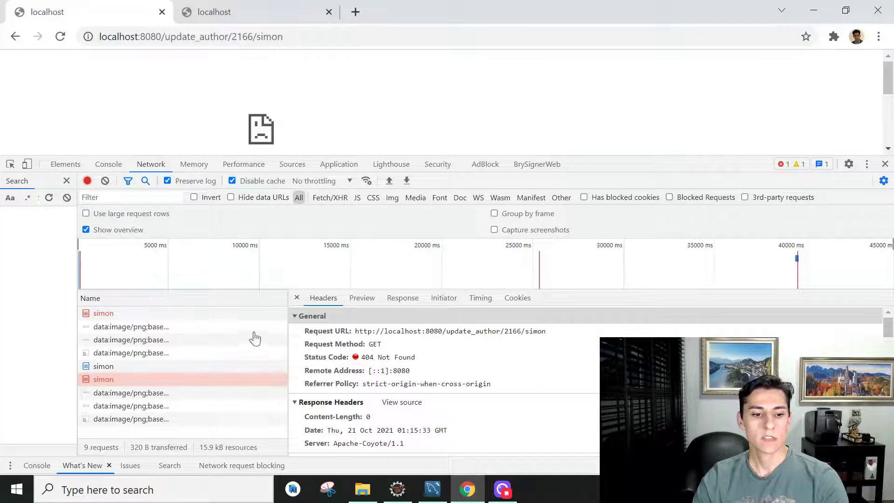
pyautogui.click(370, 357)
pyautogui.moveTo(361, 357); pyautogui.dragTo(416, 357)
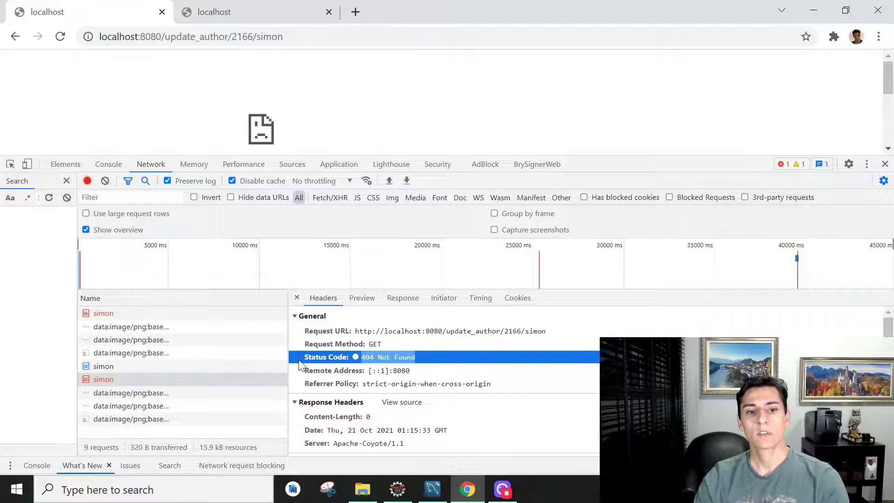
pyautogui.click(157, 366)
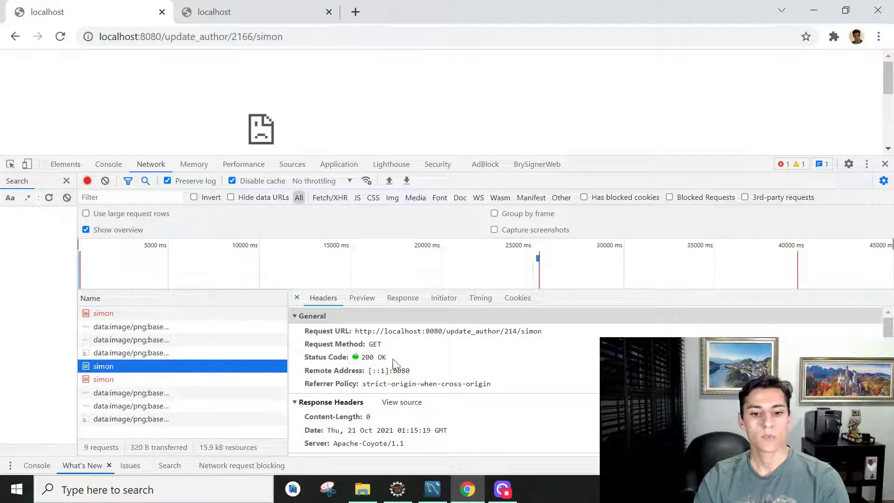